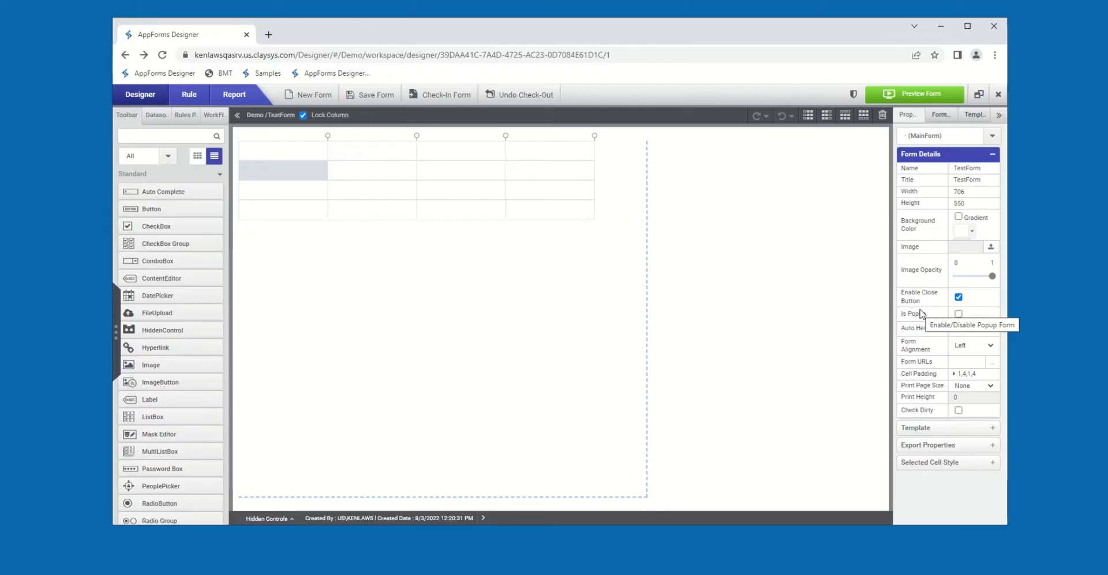
Browse the Demo folder in Form Explorer, then show the Default and NewUI form templates
{"action": "left_click", "coordinate": [940, 118]}
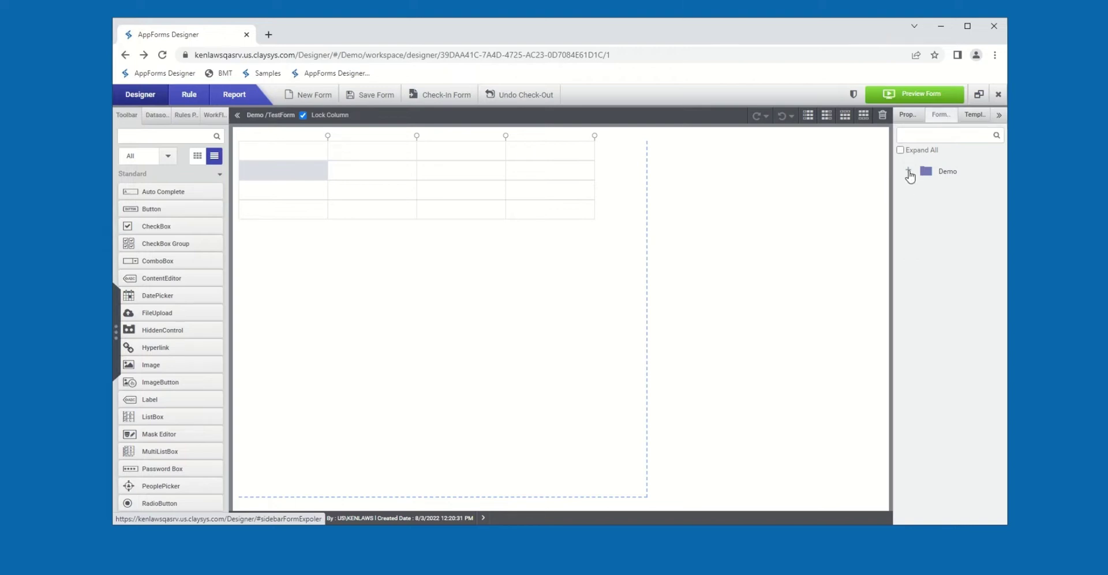
{"action": "left_click", "coordinate": [909, 171]}
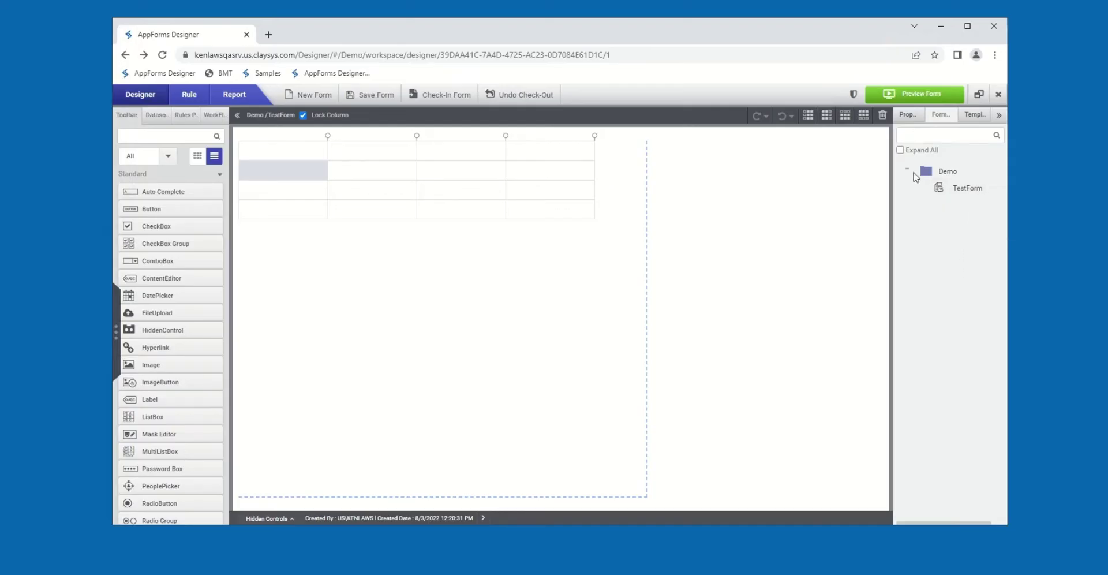
{"action": "left_click", "coordinate": [908, 169]}
{"action": "left_click", "coordinate": [974, 115]}
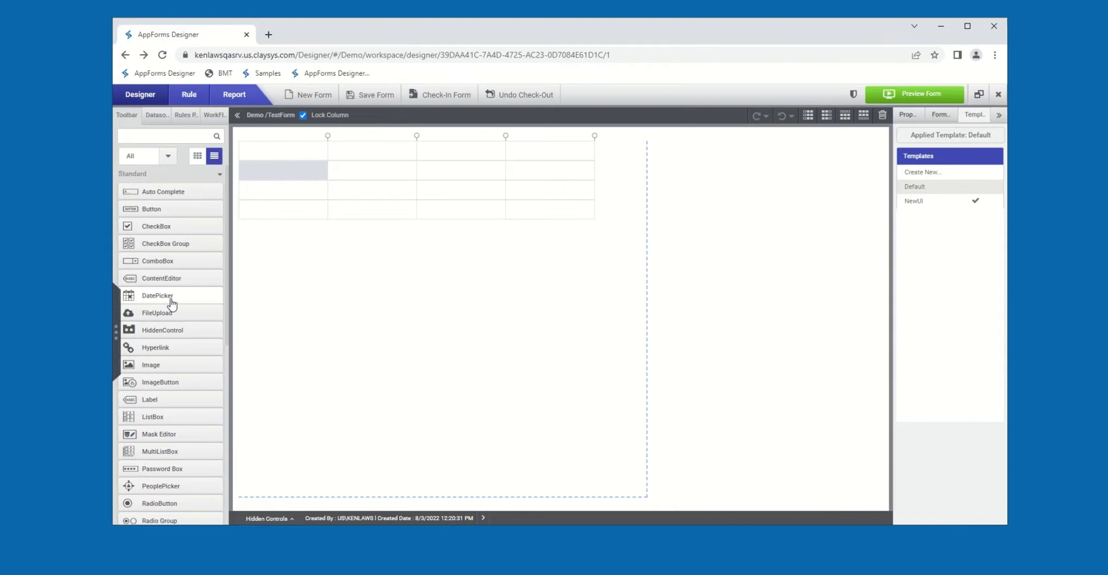
Scroll the Toolbar control list and select the TextBox control
{"action": "scroll", "coordinate": [171, 303], "scroll_direction": "down", "scroll_amount": 6}
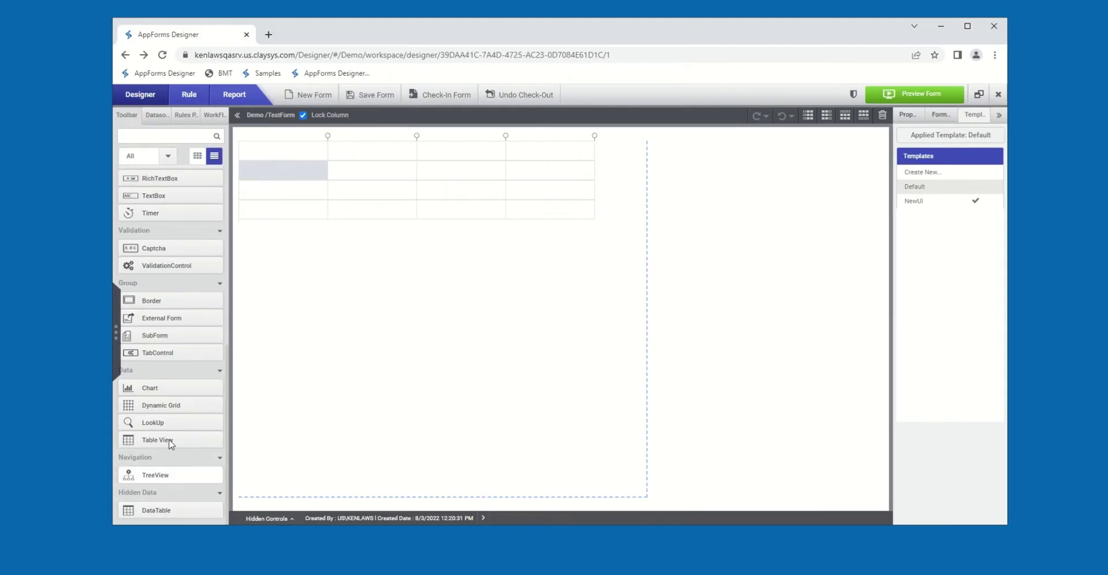
{"action": "scroll", "coordinate": [185, 359], "scroll_direction": "up", "scroll_amount": 10}
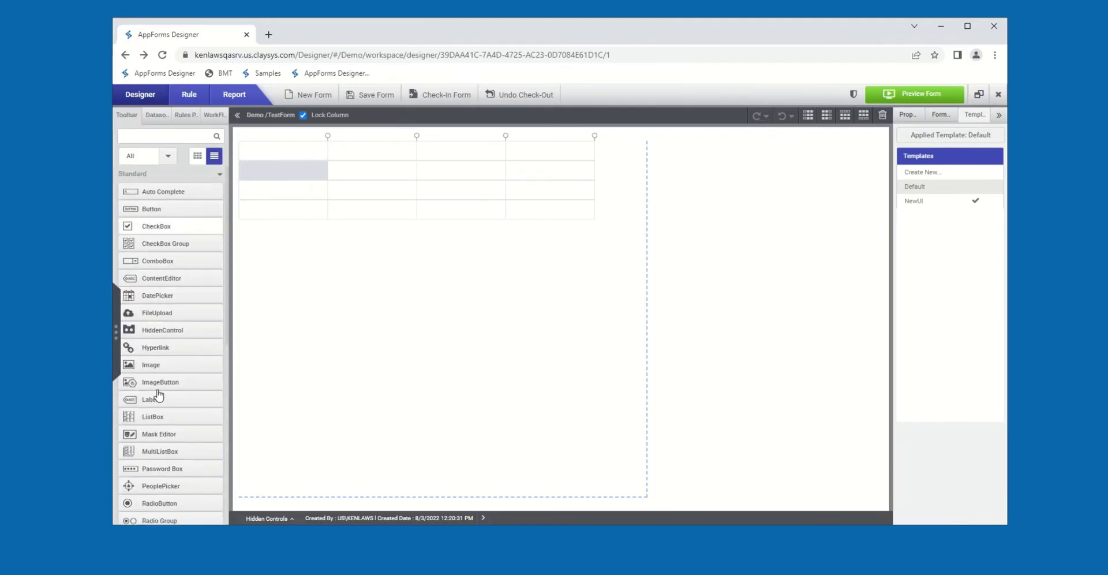
{"action": "scroll", "coordinate": [153, 469], "scroll_direction": "down", "scroll_amount": 2}
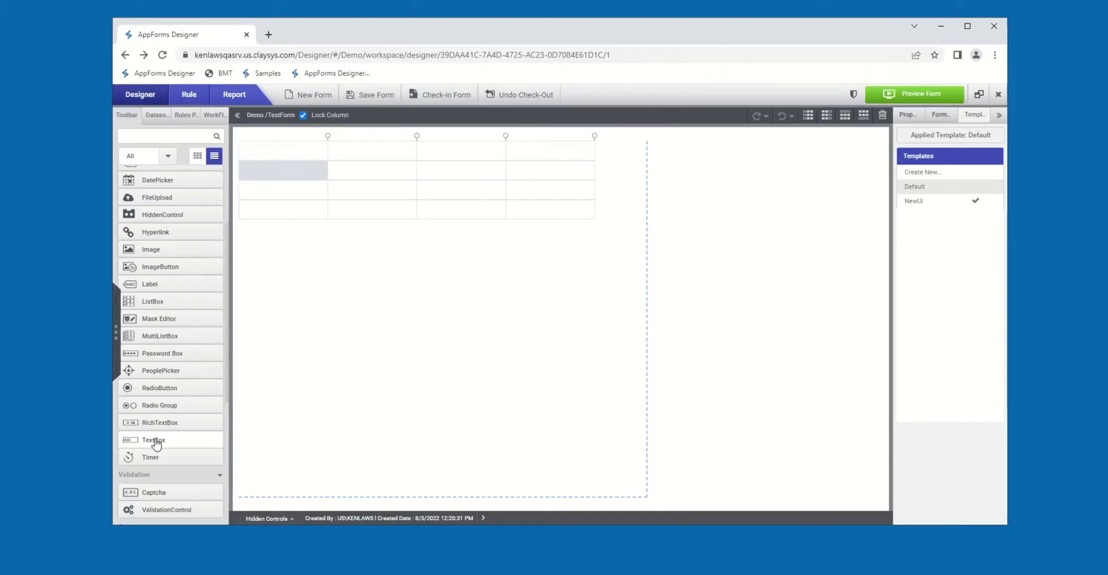
{"action": "left_click", "coordinate": [156, 442]}
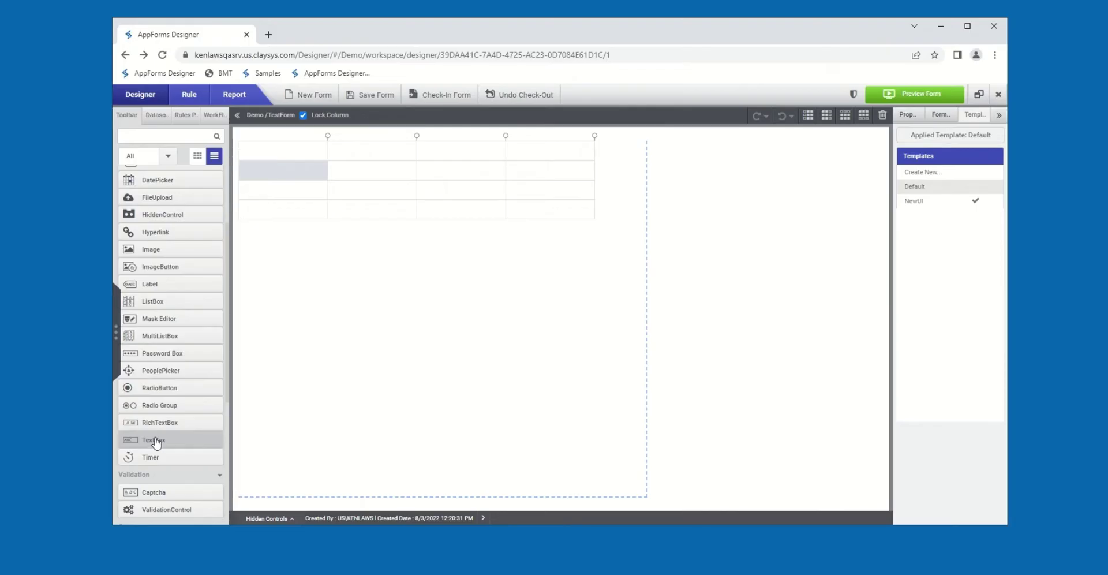
Place TextBox1 in the form's second-row cell with default value 'Test'
{"action": "left_click_drag", "start_coordinate": [155, 442], "coordinate": [378, 173]}
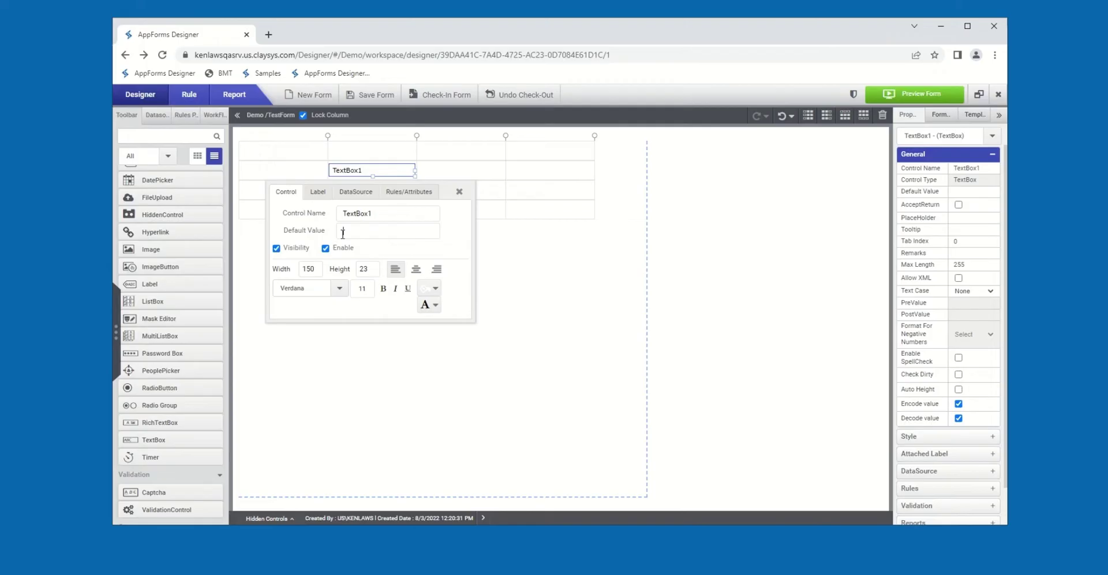
{"action": "left_click", "coordinate": [343, 231]}
{"action": "type", "text": "Test"}
Enable Show label on TextBox1 and change its label from 'New Label' to 'First Name'
{"action": "left_click", "coordinate": [318, 193]}
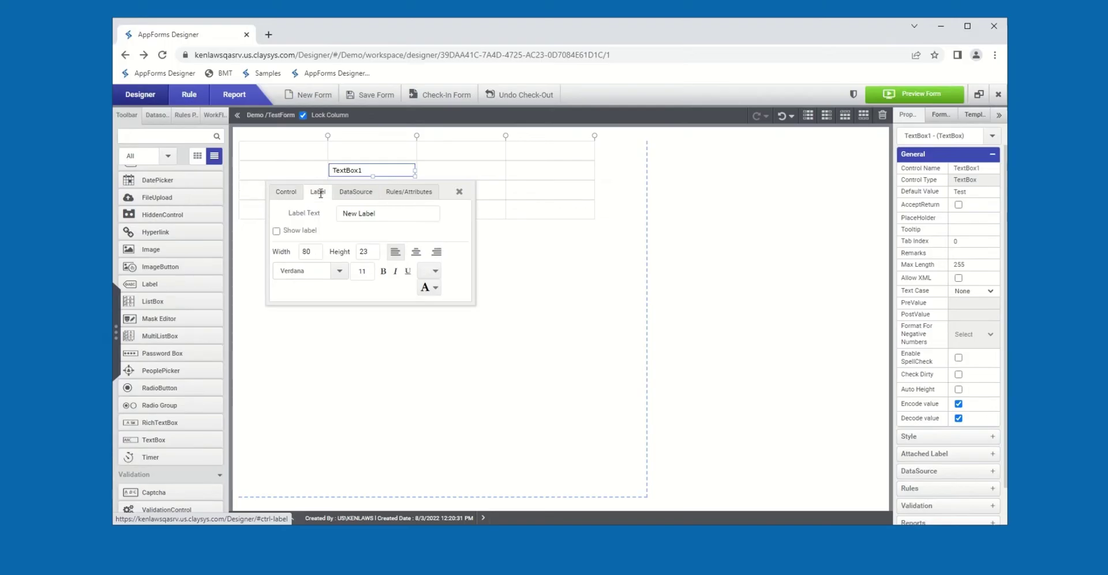
{"action": "left_click", "coordinate": [276, 231]}
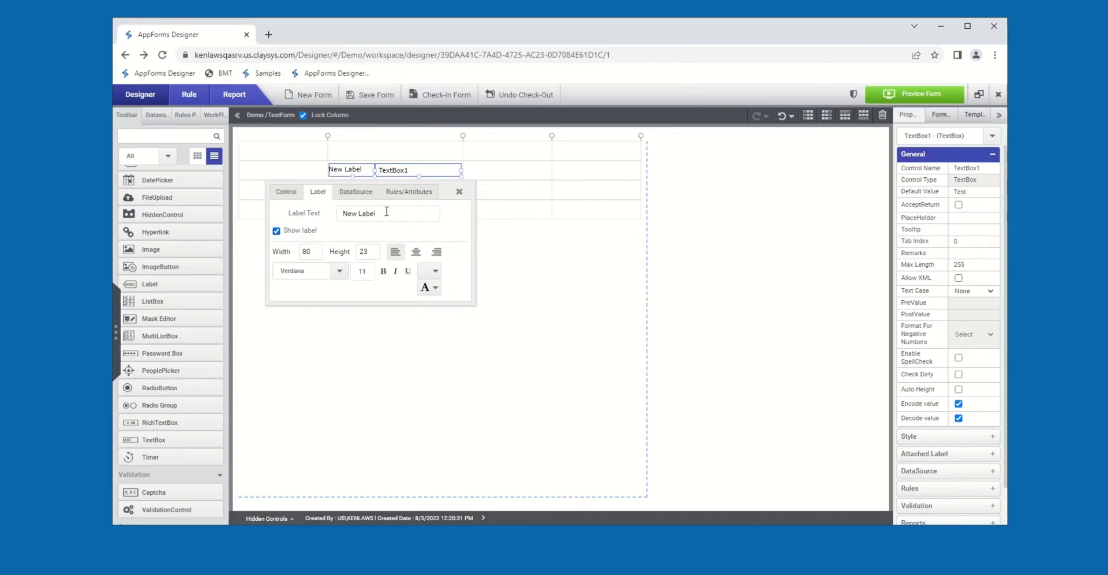
{"action": "left_click_drag", "start_coordinate": [386, 212], "coordinate": [331, 206]}
{"action": "type", "text": "Fist Name"}
{"action": "key", "text": "BackSpace"}
{"action": "key", "text": "BackSpace"}
{"action": "key", "text": "BackSpace"}
{"action": "key", "text": "BackSpace"}
{"action": "key", "text": "BackSpace"}
{"action": "type", "text": "rst N"}
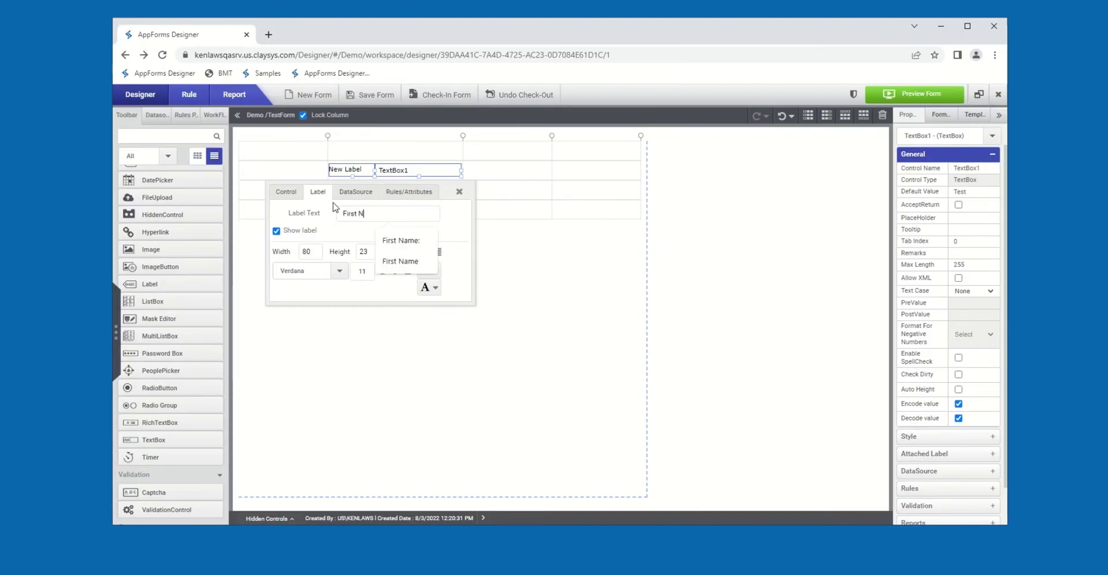
{"action": "type", "text": "ame"}
{"action": "left_click", "coordinate": [460, 195]}
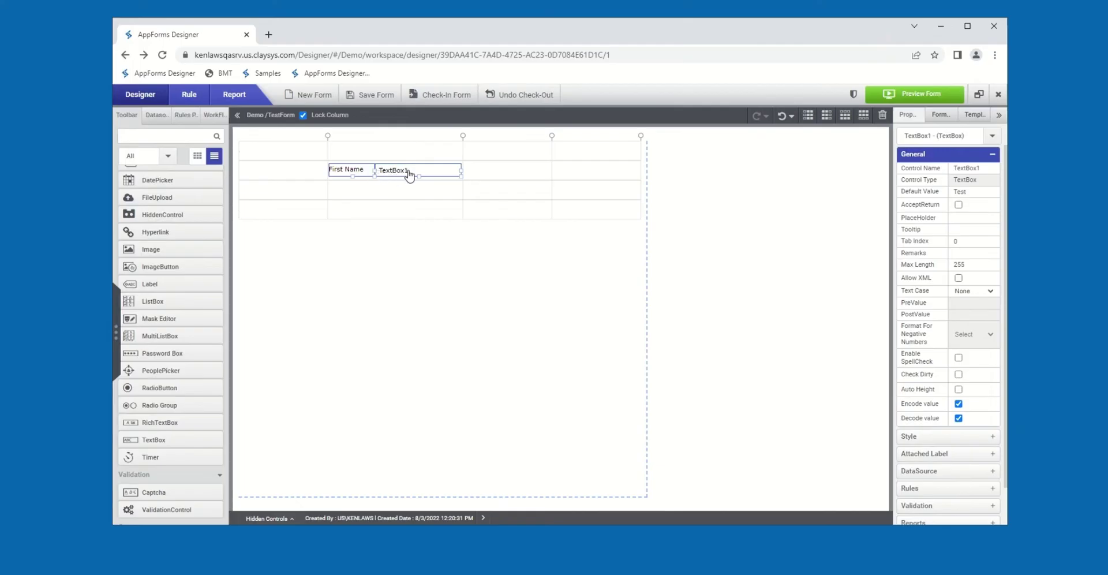
{"action": "mouse_move", "coordinate": [410, 175]}
{"action": "left_mouse_down"}
{"action": "mouse_move", "coordinate": [401, 193]}
{"action": "mouse_move", "coordinate": [408, 174]}
{"action": "left_mouse_up"}
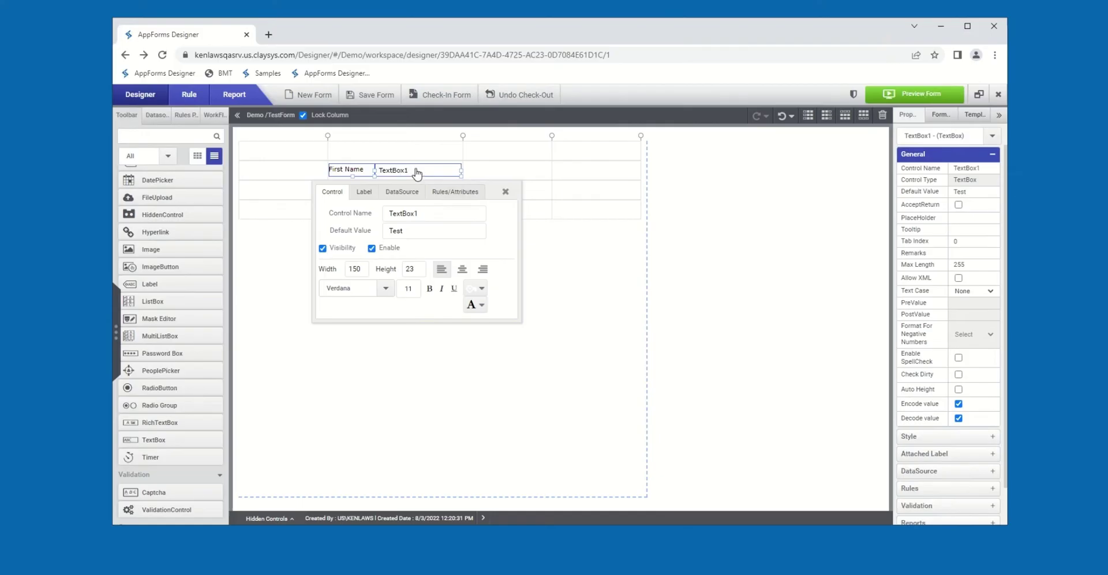
{"action": "left_click_drag", "start_coordinate": [412, 173], "coordinate": [498, 172]}
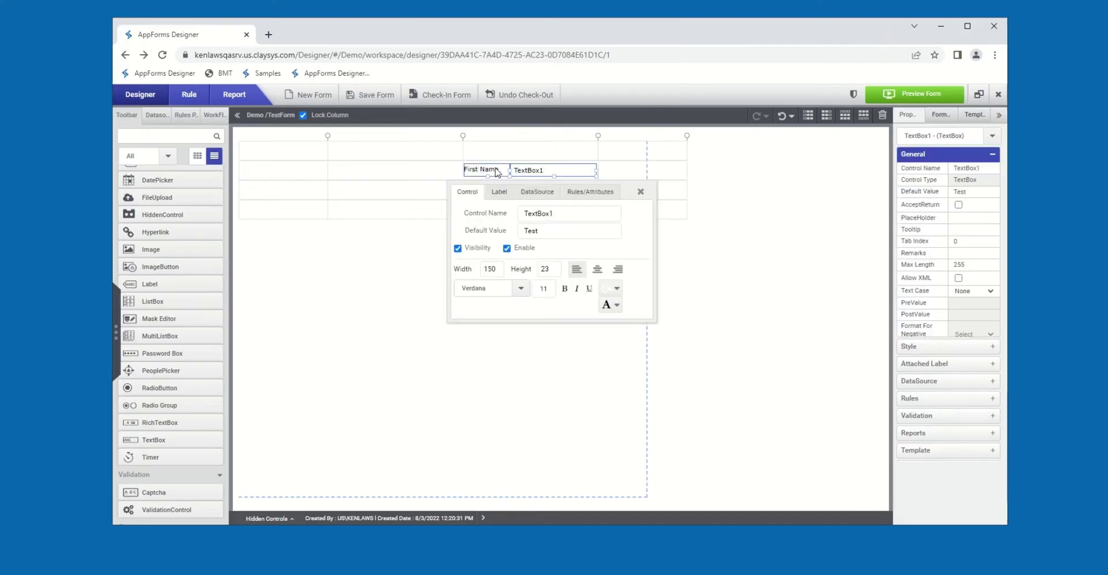
{"action": "left_click", "coordinate": [402, 168]}
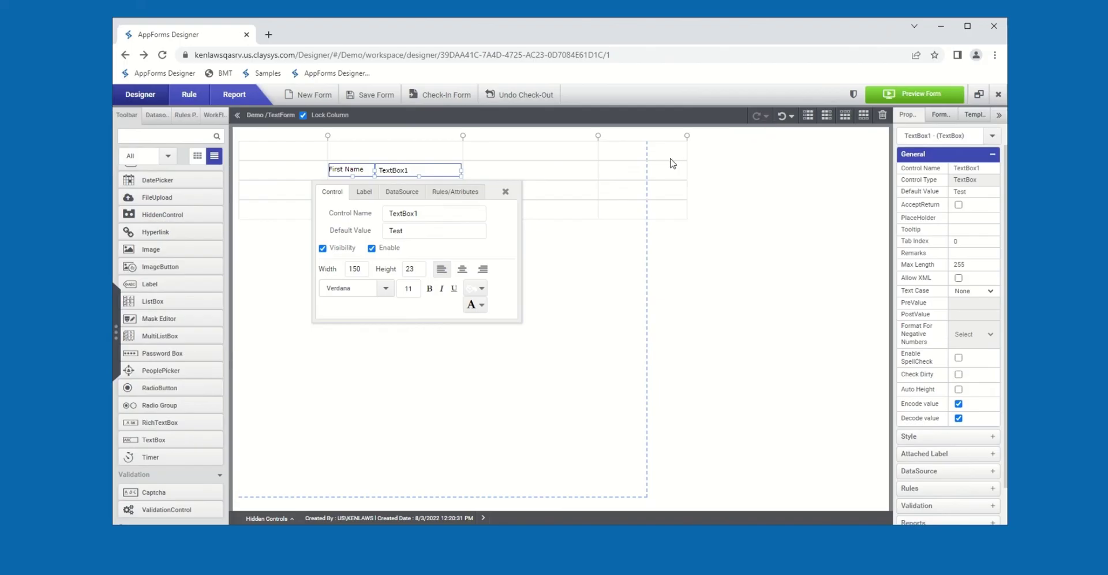
Preview TestForm and type extra text after 'Test' in the First Name box
{"action": "left_click", "coordinate": [941, 96]}
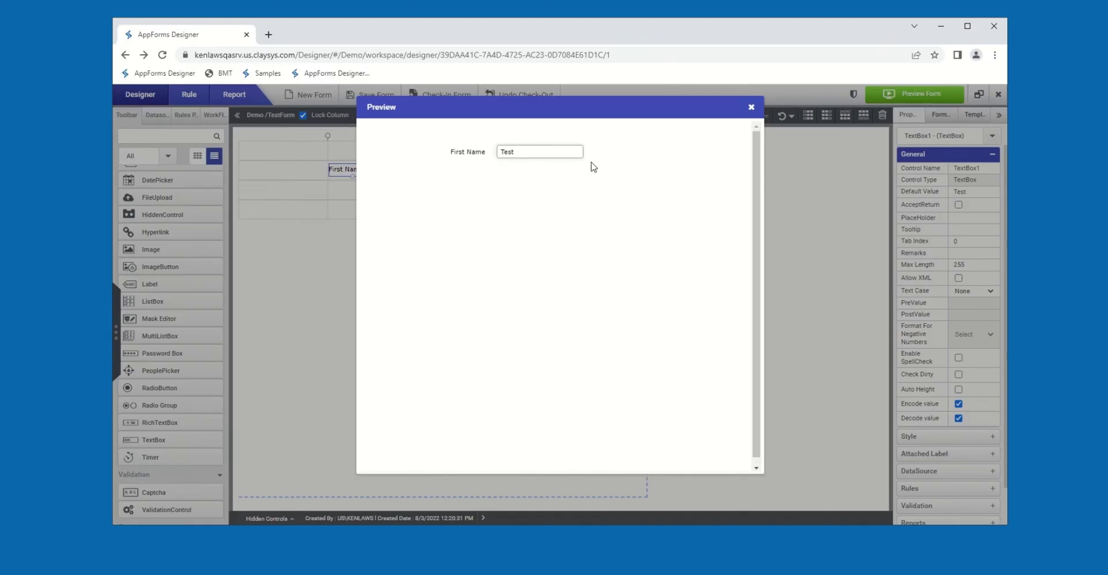
{"action": "left_click", "coordinate": [527, 150]}
{"action": "type", "text": "Test a"}
{"action": "type", "text": "23"}
Close the Preview dialog to return to the TestForm design grid
{"action": "left_click", "coordinate": [751, 108]}
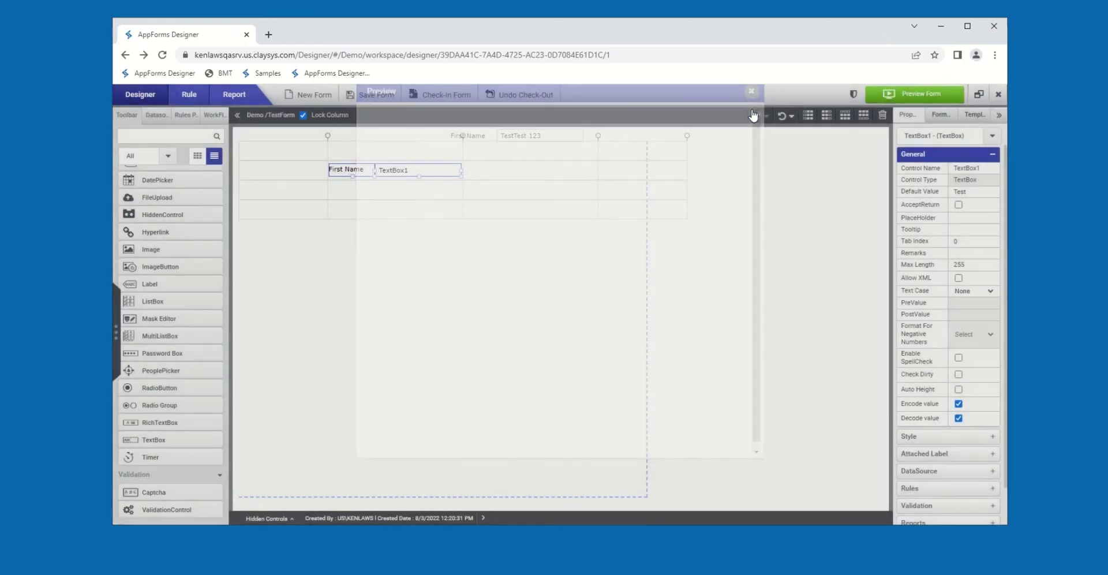